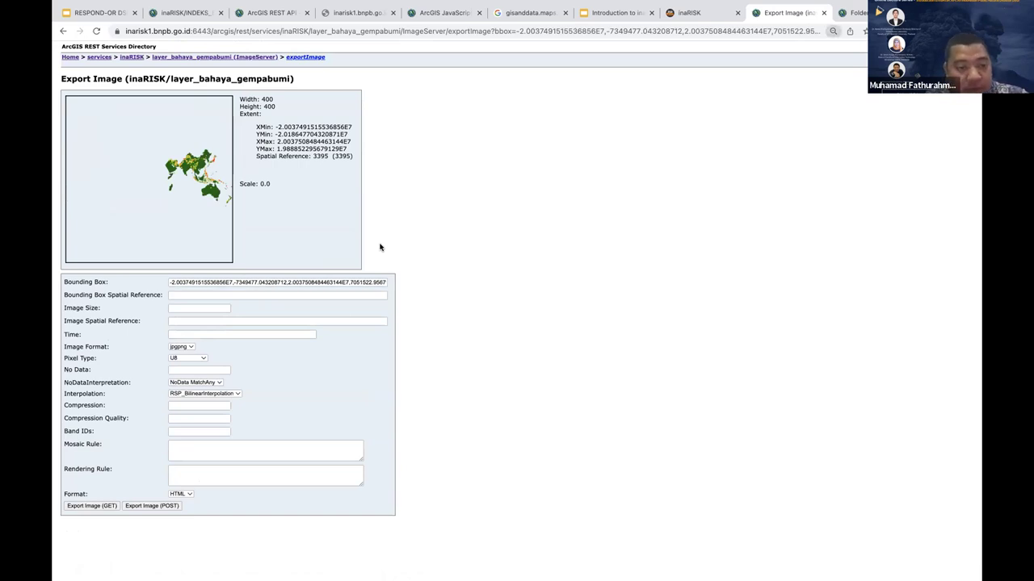
Clear the existing coordinates from the Bounding Box field of the layer_bahaya_gempabumi image export form.
{"action": "key", "text": "super+equal"}
{"action": "key", "text": "super+equal"}
{"action": "key", "text": "super+equal"}
{"action": "key", "text": "super+equal"}
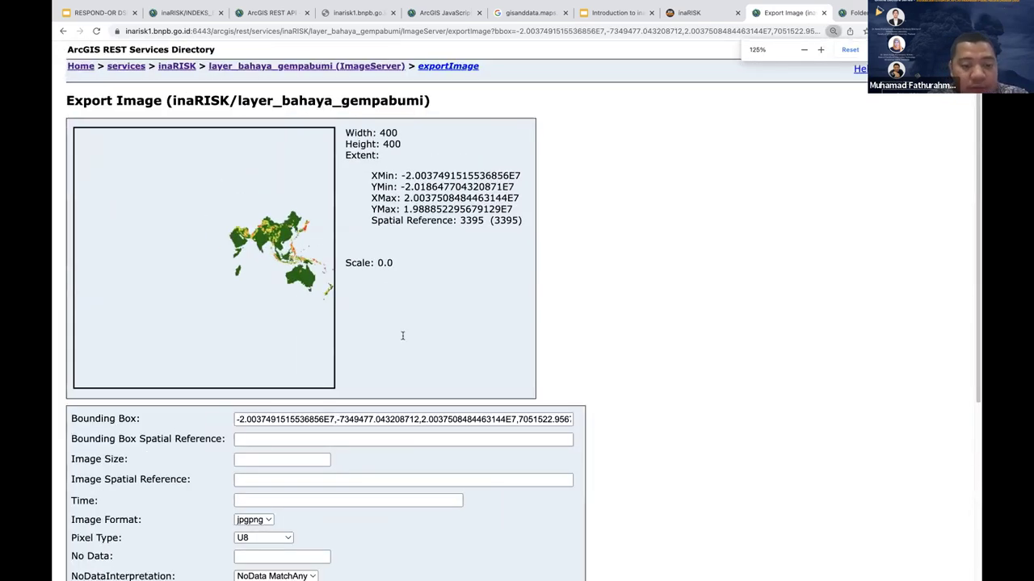
{"action": "scroll", "coordinate": [413, 315], "scroll_direction": "down", "scroll_amount": 2}
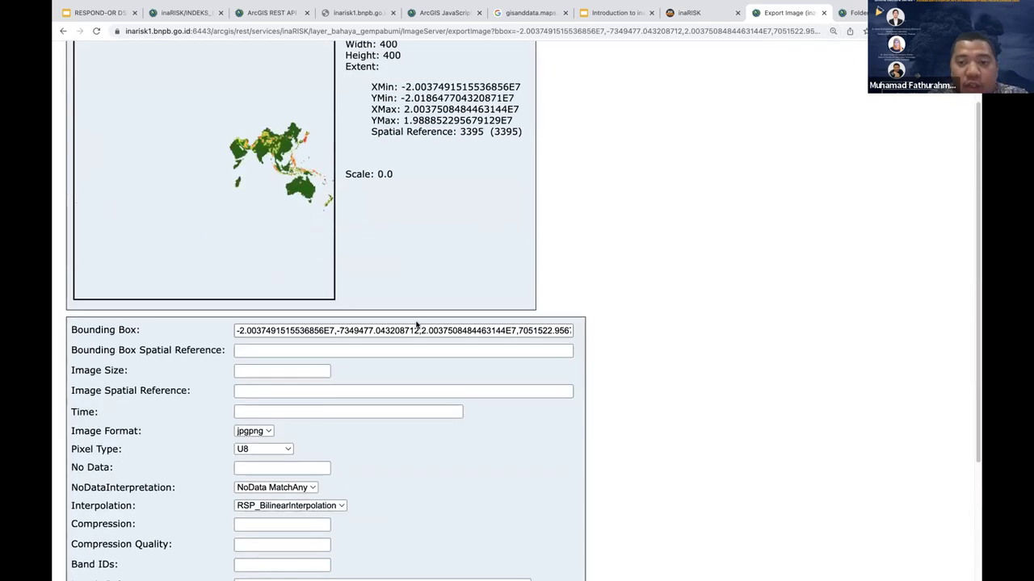
{"action": "left_click", "coordinate": [238, 330]}
{"action": "key", "text": "super+a"}
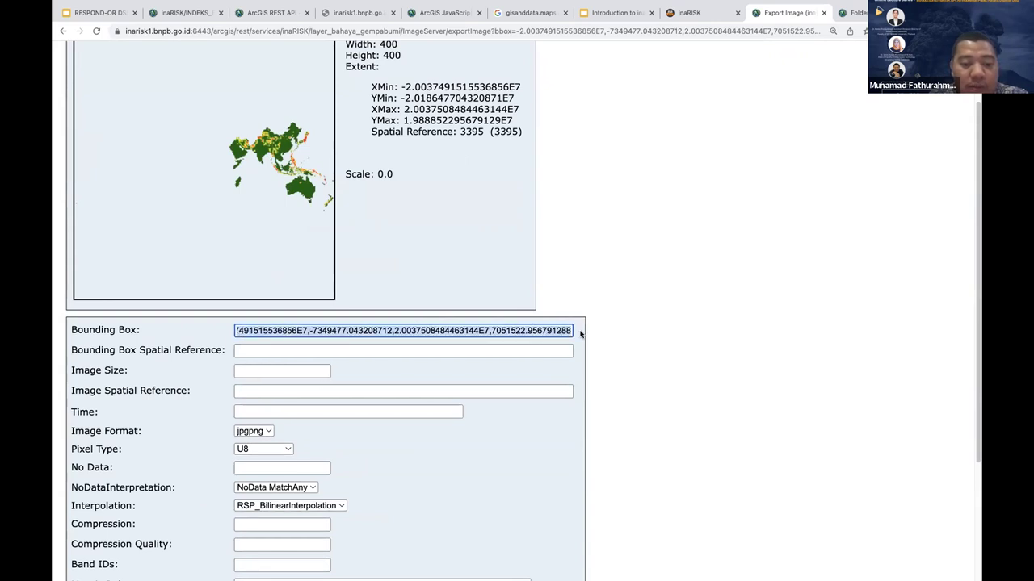
{"action": "left_click", "coordinate": [308, 332]}
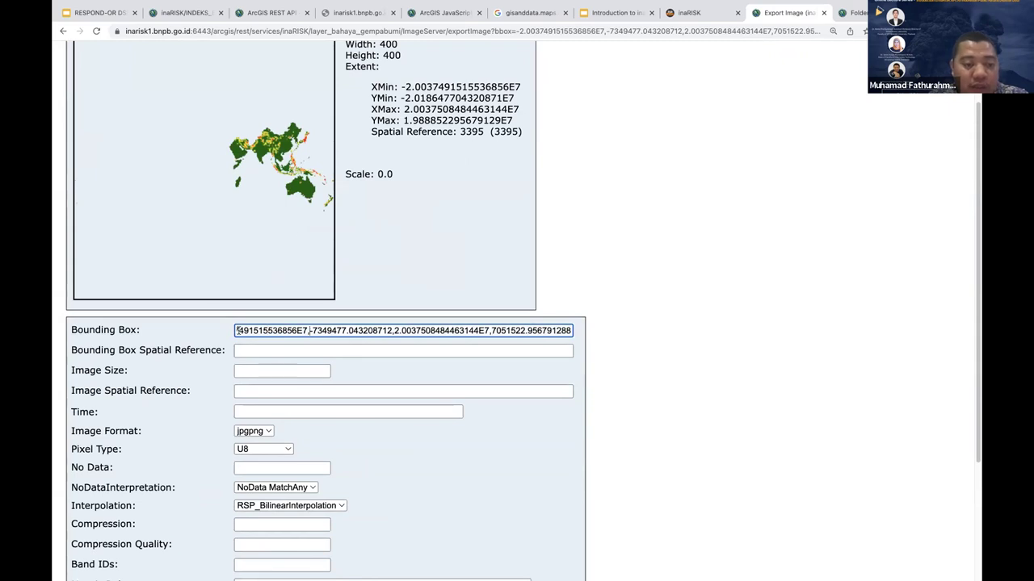
{"action": "key", "text": "super+a"}
{"action": "left_click_drag", "start_coordinate": [235, 330], "coordinate": [601, 331]}
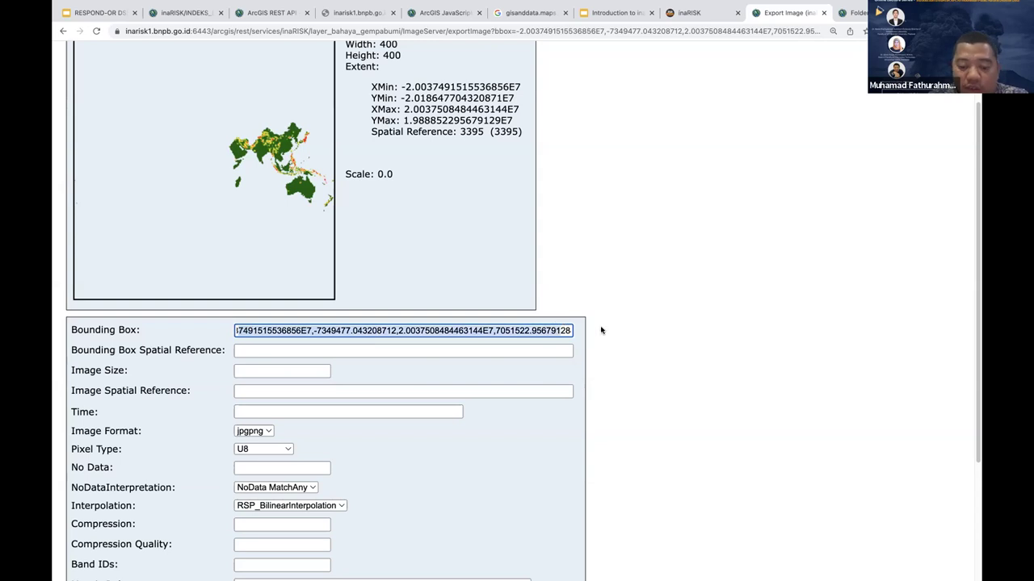
{"action": "key", "text": "BackSpace"}
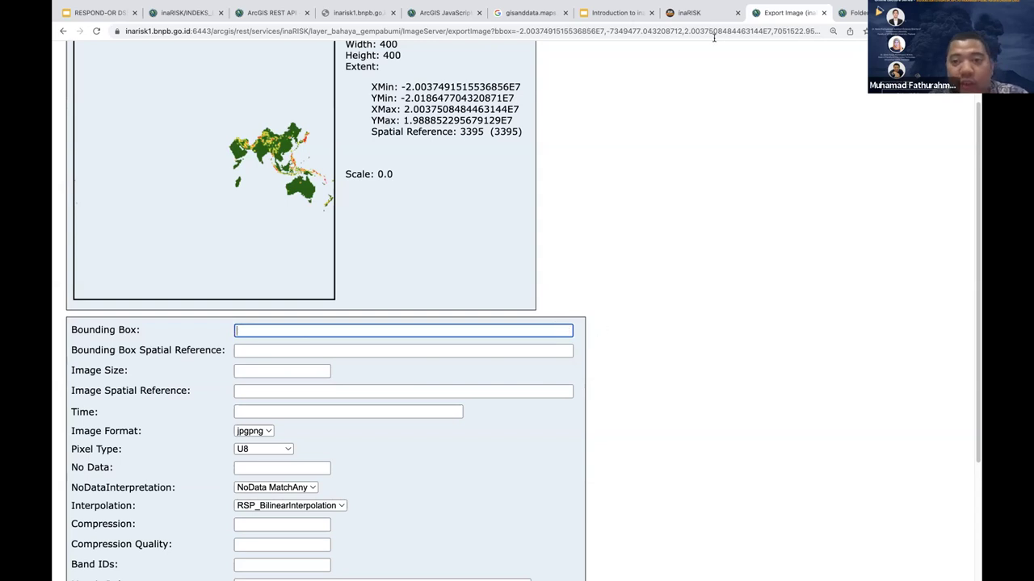
Copy the City of Jakarta spatial reference coordinates from the Inarisk Data Service slide in the Introduction to inaRISK presentation.
{"action": "left_click", "coordinate": [611, 18]}
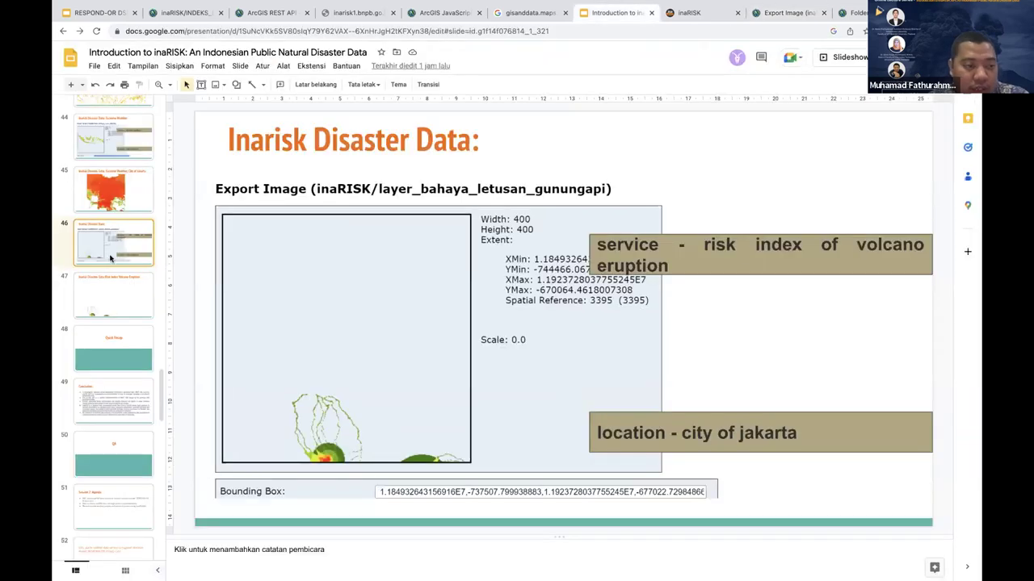
{"action": "scroll", "coordinate": [107, 366], "scroll_direction": "up", "scroll_amount": 1}
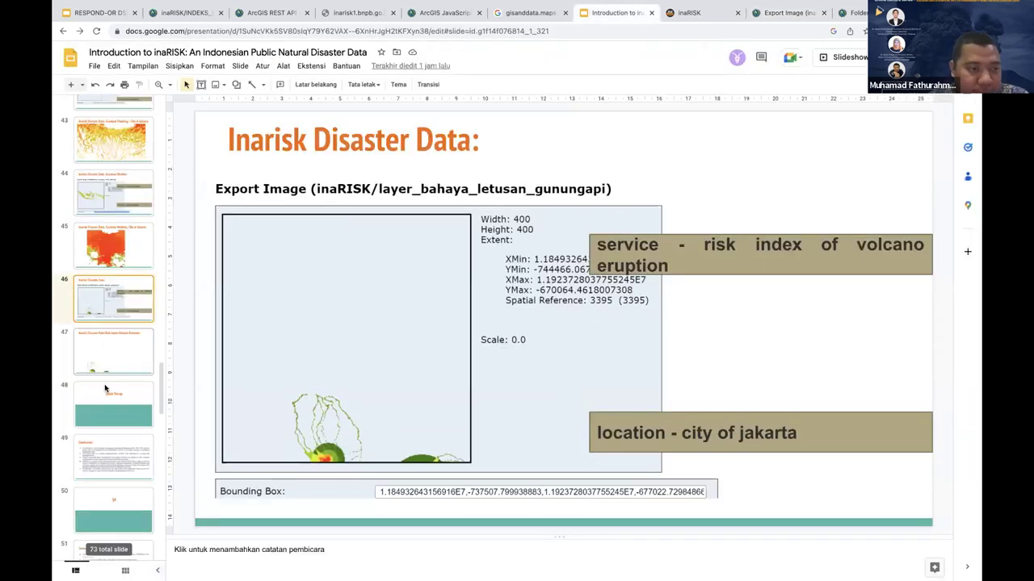
{"action": "scroll", "coordinate": [107, 366], "scroll_direction": "up", "scroll_amount": 8}
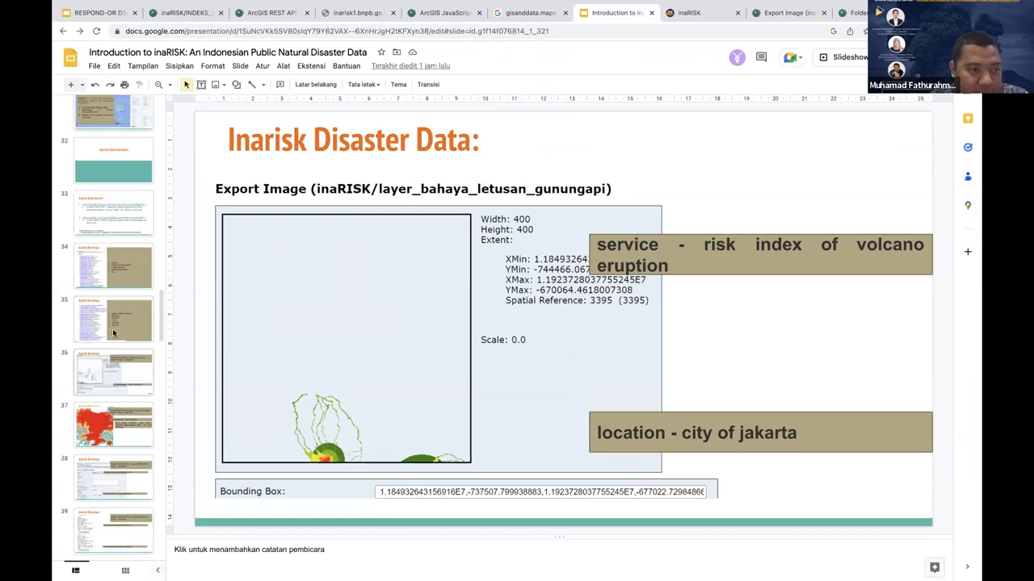
{"action": "scroll", "coordinate": [103, 416], "scroll_direction": "up", "scroll_amount": 3}
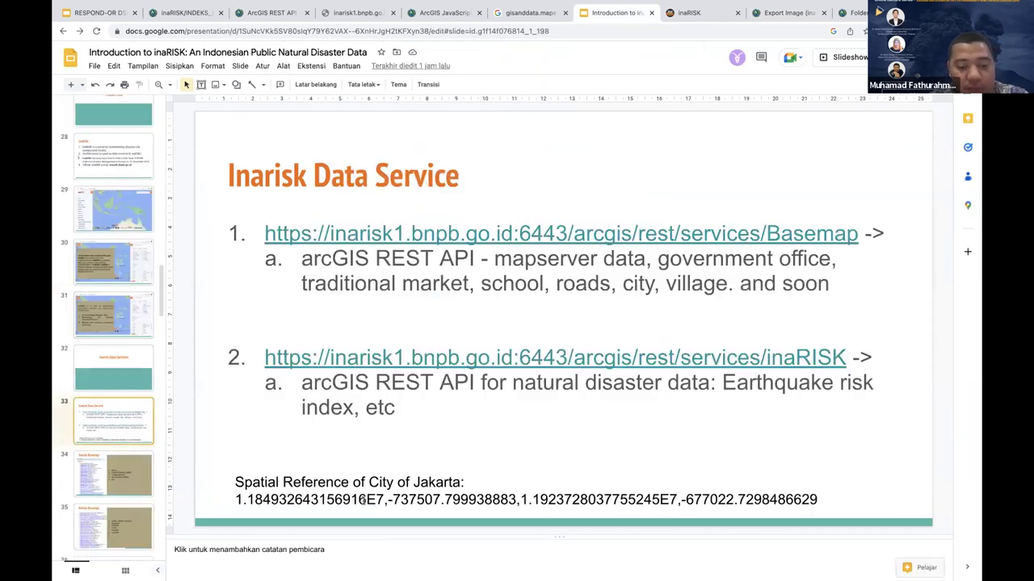
{"action": "left_click", "coordinate": [366, 496]}
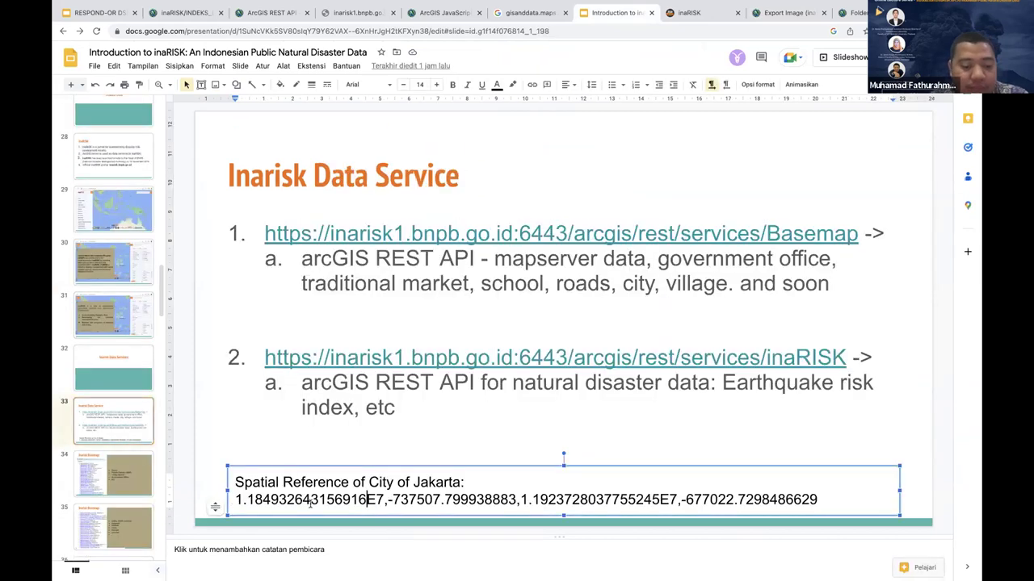
{"action": "triple_click", "coordinate": [850, 496]}
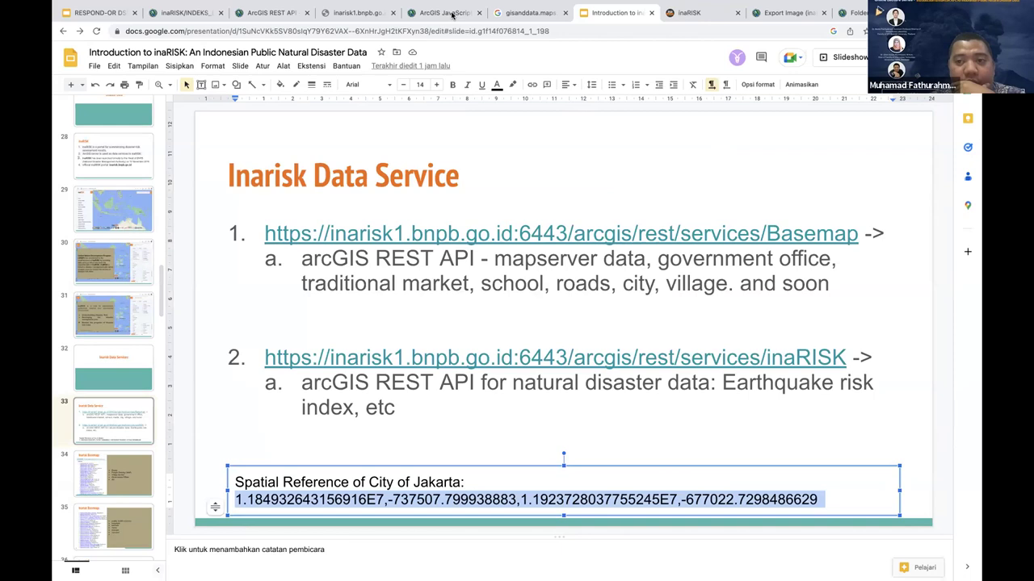
Fill the export form's Bounding Box with 1.184932643156916E7,-737507.799938883,1.1923728037755245E7,-677022.7298486629 and set the Image Size to 400,600.
{"action": "key", "text": "ctrl+Tab"}
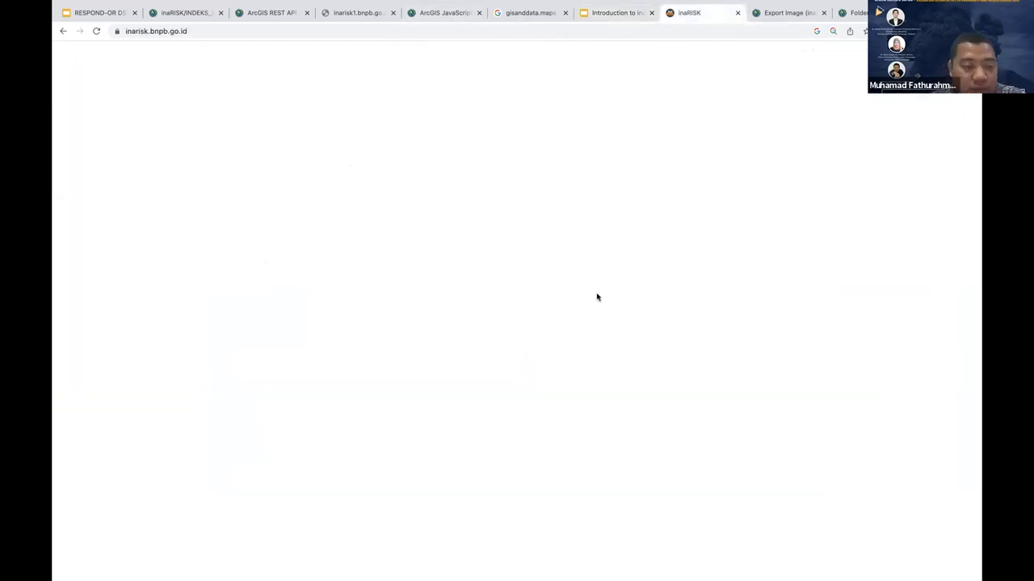
{"action": "key", "text": "ctrl+Tab"}
{"action": "scroll", "coordinate": [396, 323], "scroll_direction": "down", "scroll_amount": 2}
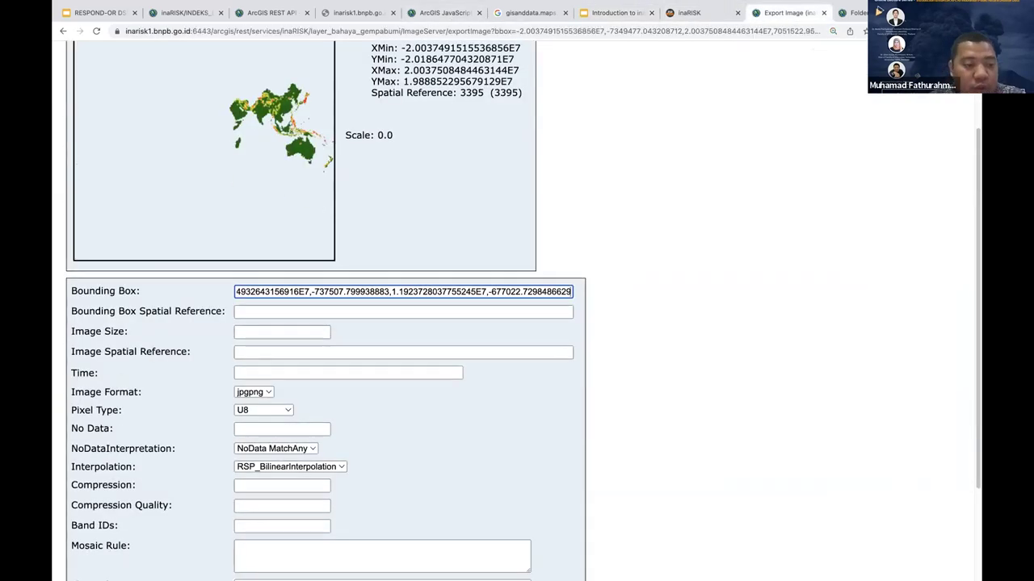
{"action": "left_click", "coordinate": [282, 289]}
{"action": "type", "text": "400,600"}
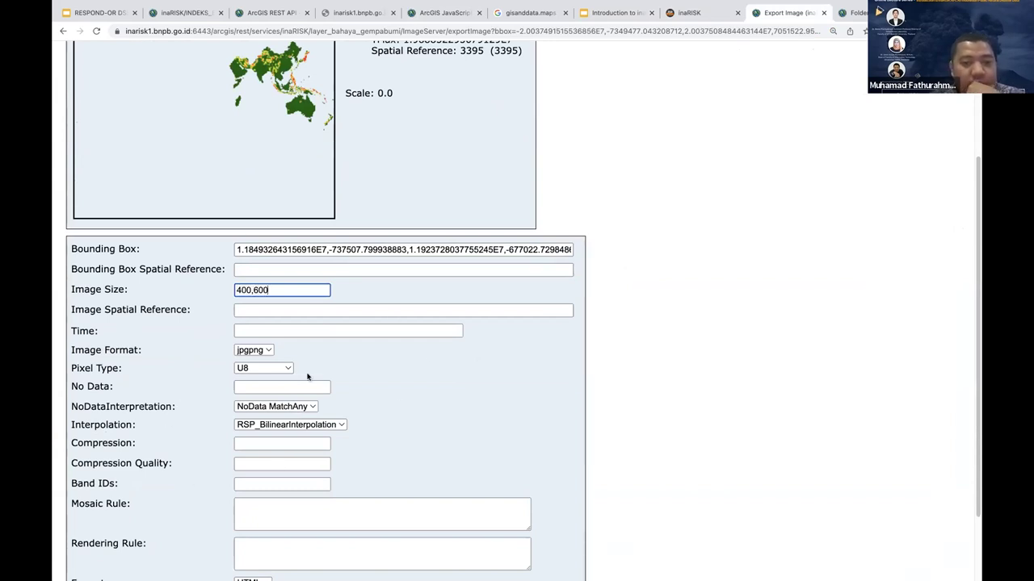
Set the output format to Image and export the earthquake hazard image with the GET method.
{"action": "scroll", "coordinate": [306, 377], "scroll_direction": "down", "scroll_amount": 3}
{"action": "left_click", "coordinate": [289, 494]}
{"action": "left_click", "coordinate": [279, 509]}
{"action": "left_click", "coordinate": [253, 490]}
{"action": "key", "text": "Down"}
{"action": "key", "text": "Down"}
{"action": "key", "text": "Return"}
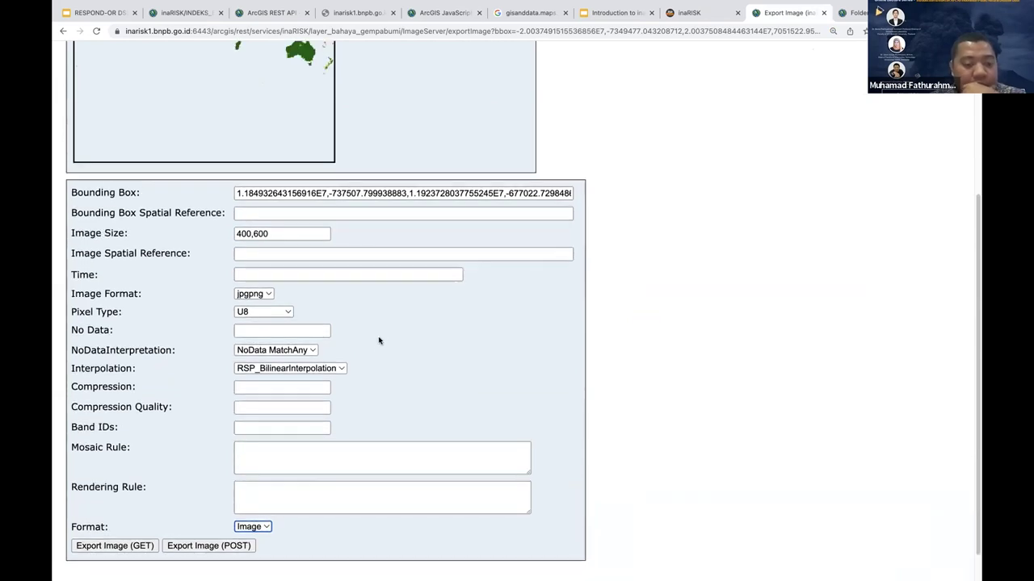
{"action": "left_click", "coordinate": [131, 509]}
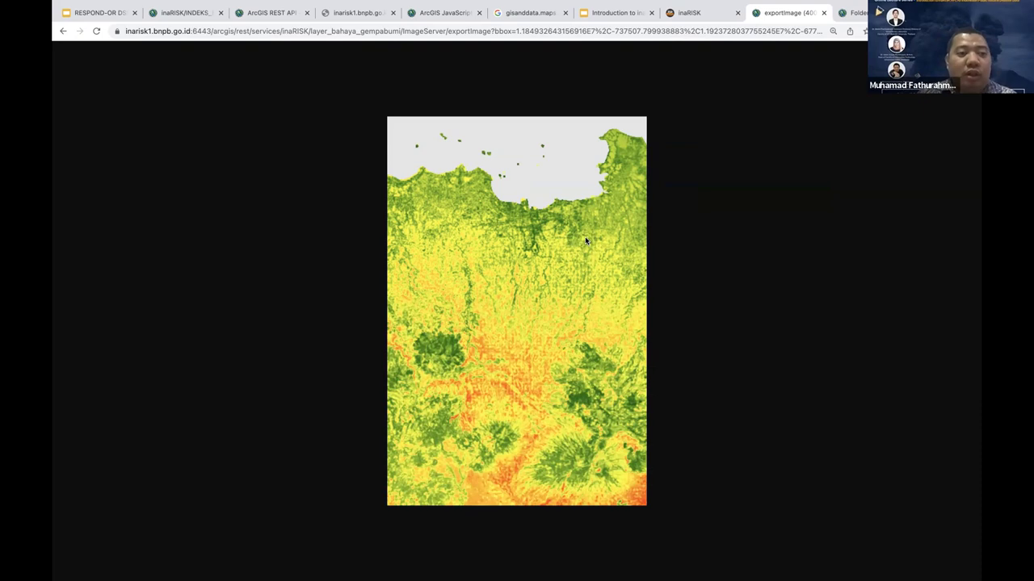
Examine the query parameters in the exported image's URL, such as noDataInterpretation and interpolation.
{"action": "left_click", "coordinate": [638, 30]}
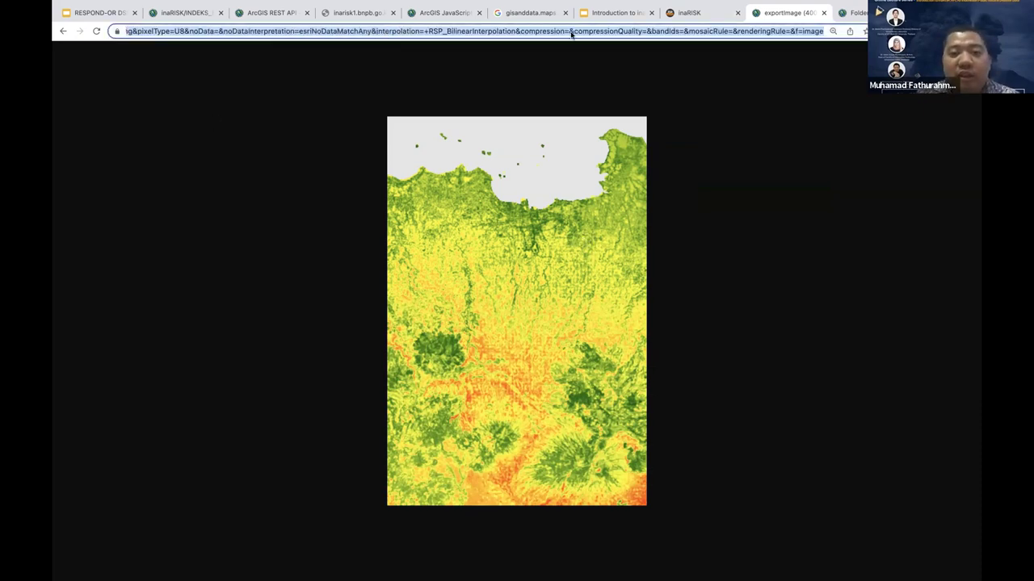
{"action": "left_click", "coordinate": [651, 46]}
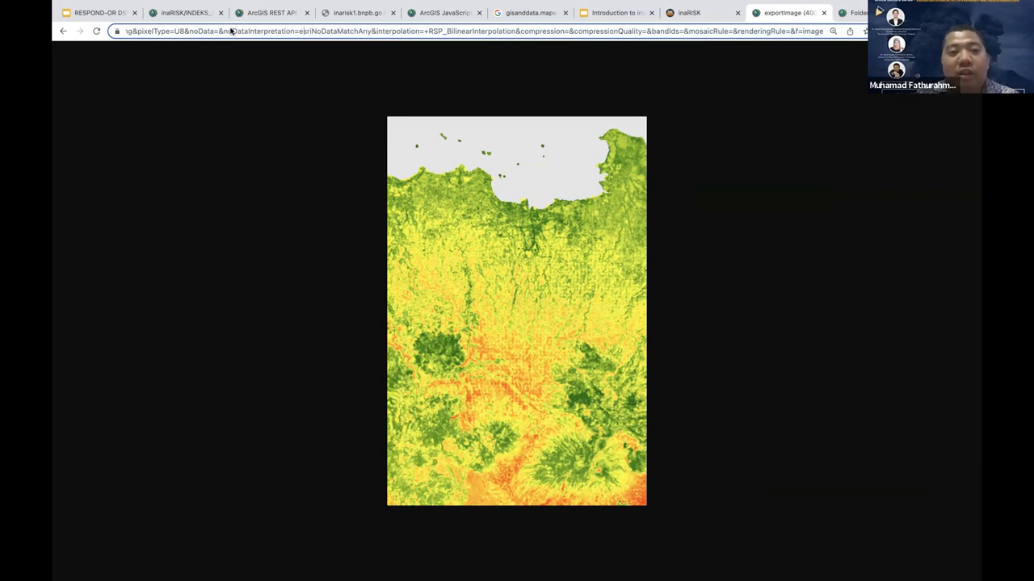
{"action": "left_click_drag", "start_coordinate": [225, 33], "coordinate": [341, 27]}
{"action": "left_click", "coordinate": [515, 31]}
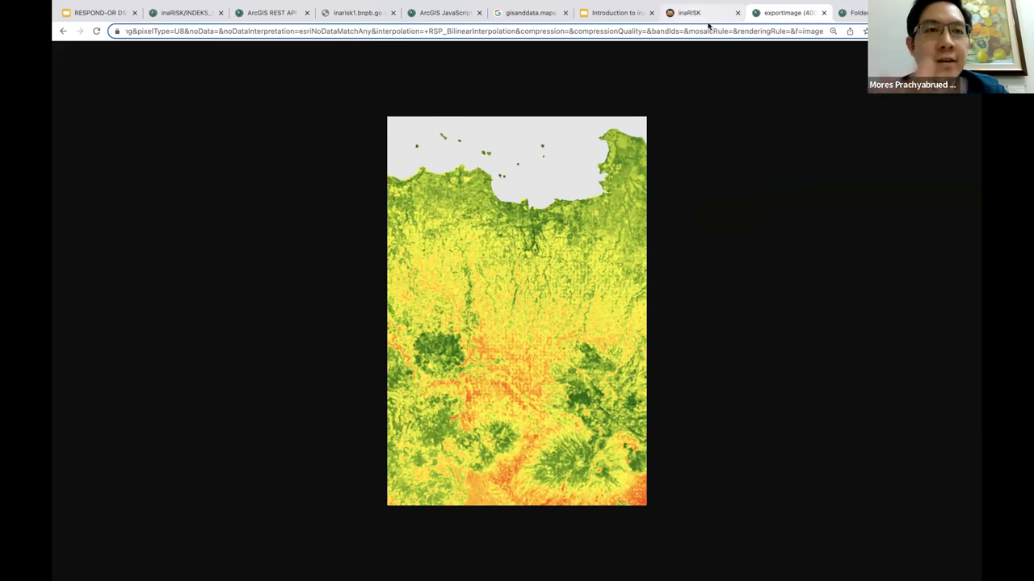
Return from the exported image to the filled-in Export Image form.
{"action": "key", "text": "ctrl+shift+Tab"}
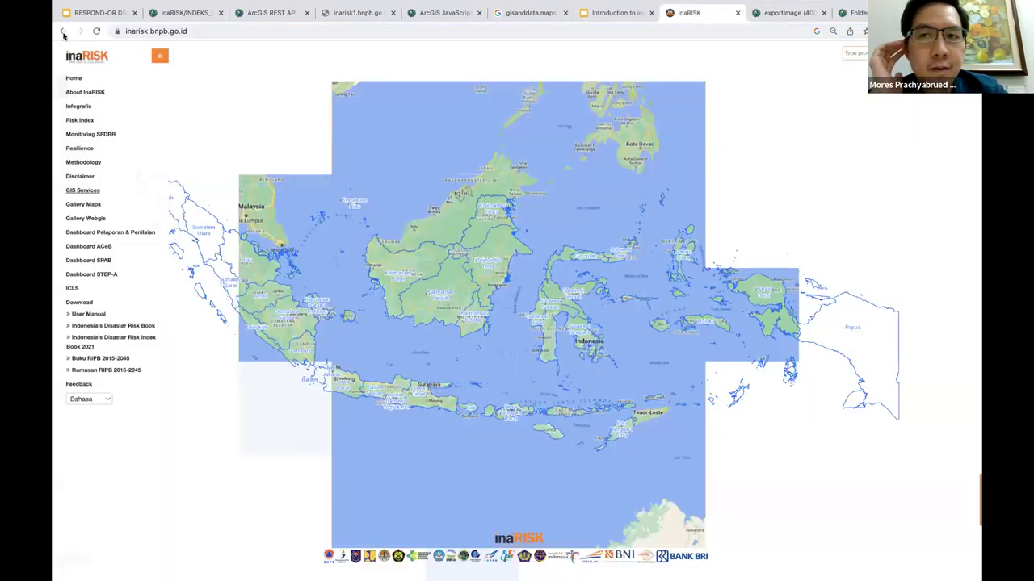
{"action": "key", "text": "ctrl+Tab"}
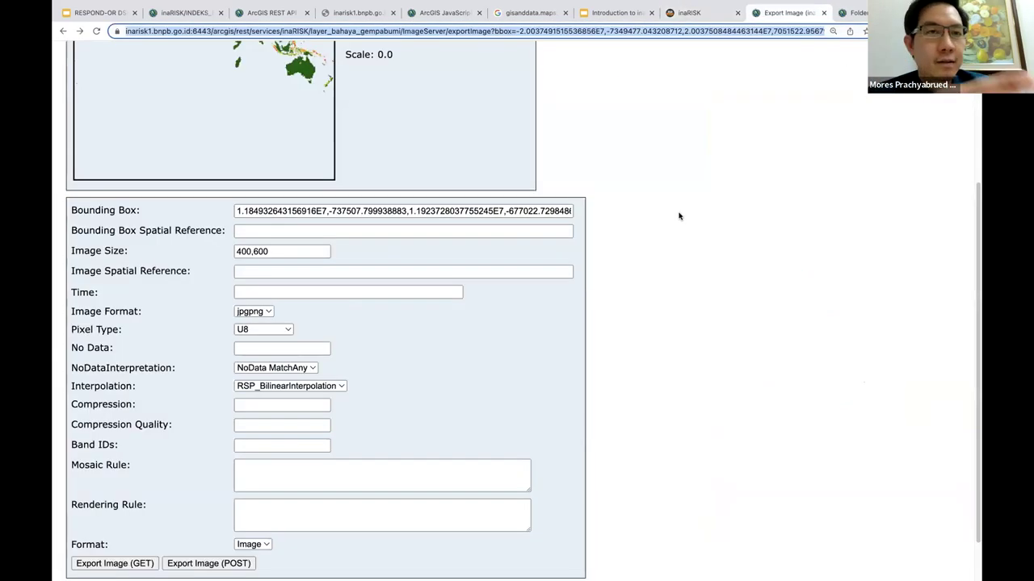
{"action": "left_click", "coordinate": [614, 210]}
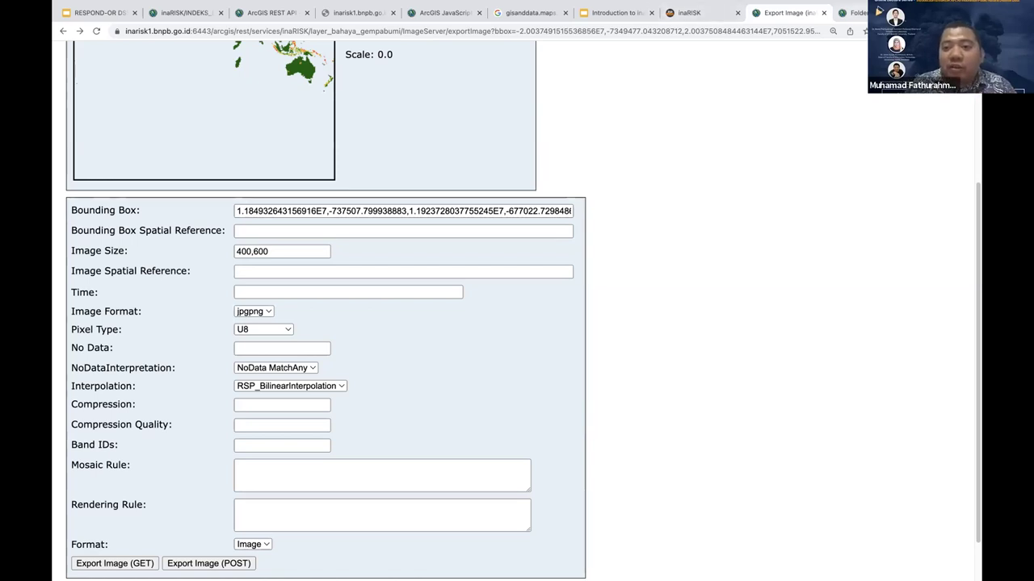
Search Google in a new browser tab for "jakarta arcgis service".
{"action": "key", "text": "ctrl+Tab"}
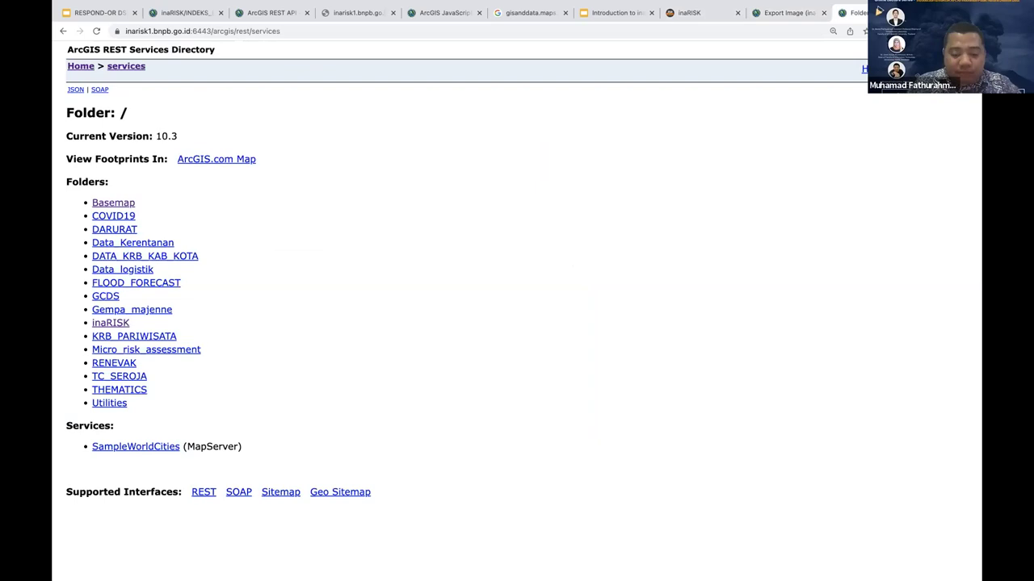
{"action": "key", "text": "ctrl+t"}
{"action": "type", "text": "d"}
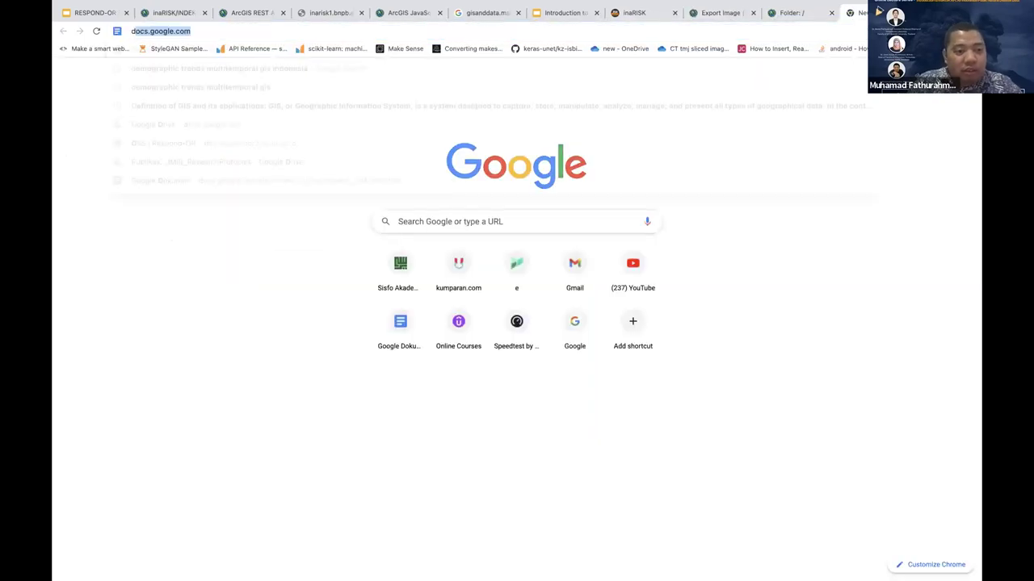
{"action": "key", "text": "BackSpace"}
{"action": "key", "text": "BackSpace"}
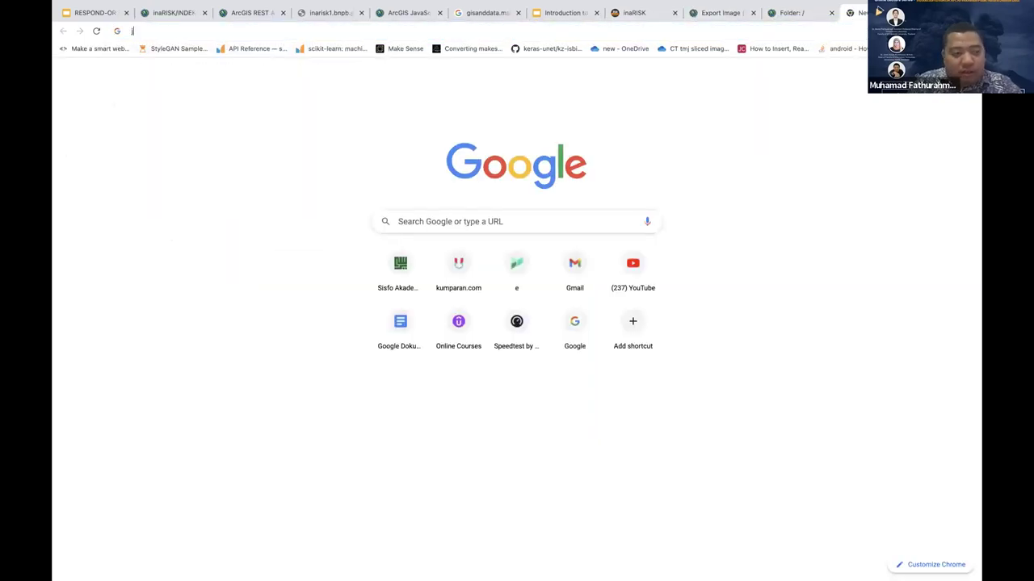
{"action": "type", "text": "jakarta d"}
{"action": "key", "text": "BackSpace"}
{"action": "key", "text": "BackSpace"}
{"action": "type", "text": "arcgis service"}
{"action": "key", "text": "Return"}
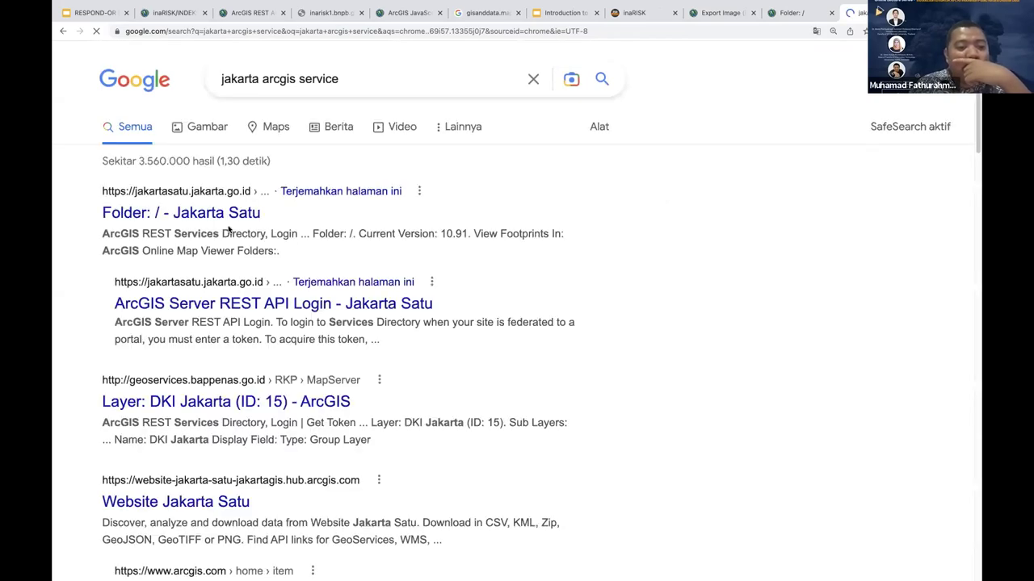
Open the "Folder: / - Jakarta Satu" search result in a separate tab and switch to it.
{"action": "right_click", "coordinate": [228, 231]}
{"action": "left_click", "coordinate": [228, 230]}
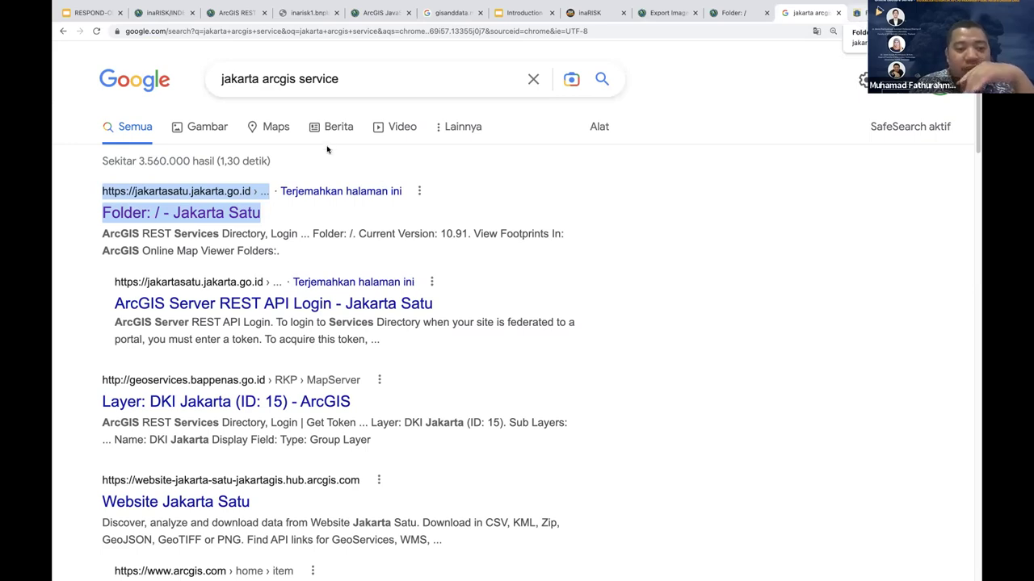
{"action": "key", "text": "ctrl+Tab"}
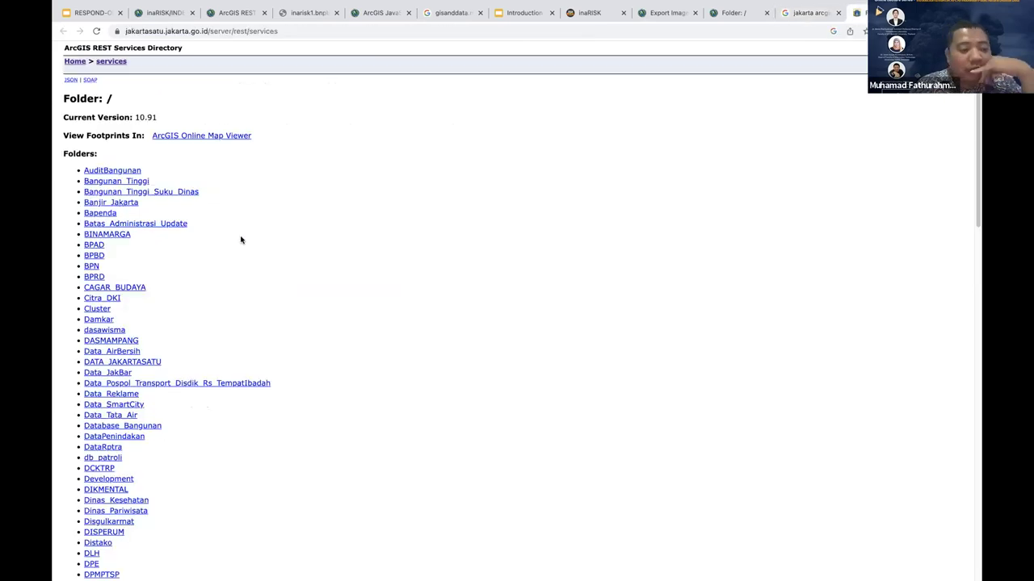
Look through the folders and services listed in Jakarta Satu's ArcGIS REST Services Directory.
{"action": "scroll", "coordinate": [241, 240], "scroll_direction": "down", "scroll_amount": 3}
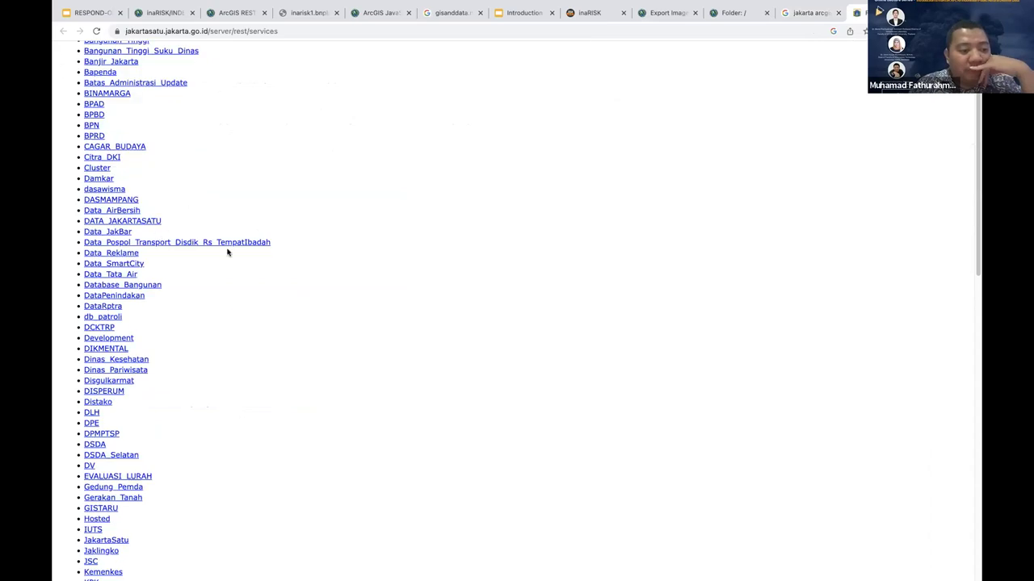
{"action": "scroll", "coordinate": [226, 254], "scroll_direction": "down", "scroll_amount": 2}
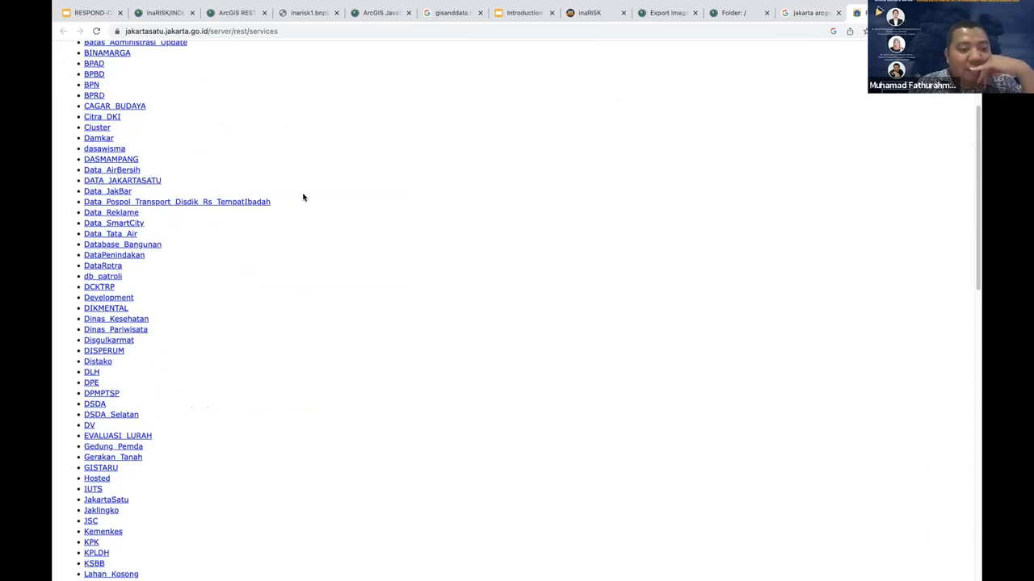
{"action": "scroll", "coordinate": [257, 238], "scroll_direction": "down", "scroll_amount": 3}
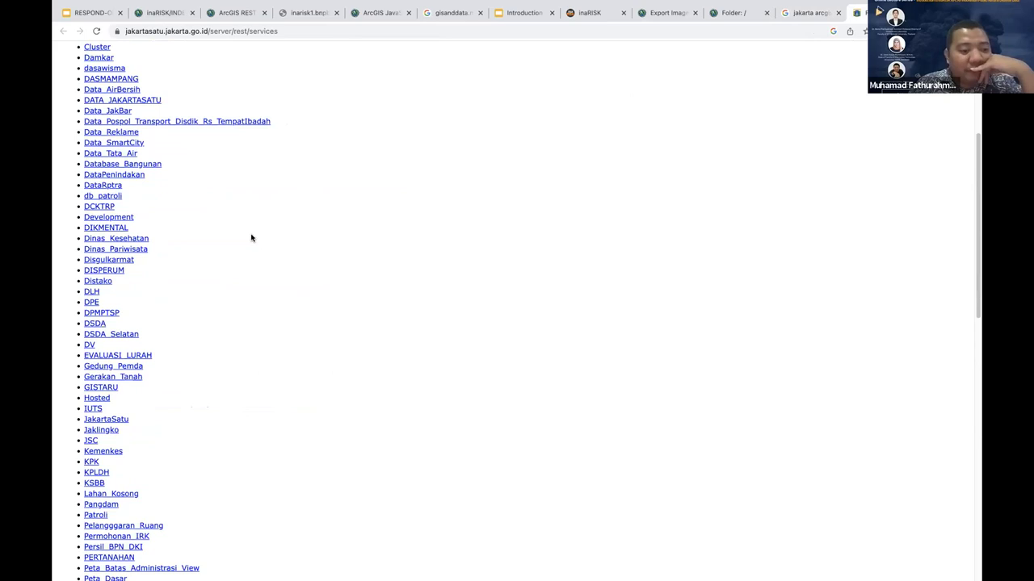
{"action": "scroll", "coordinate": [251, 237], "scroll_direction": "down", "scroll_amount": 3}
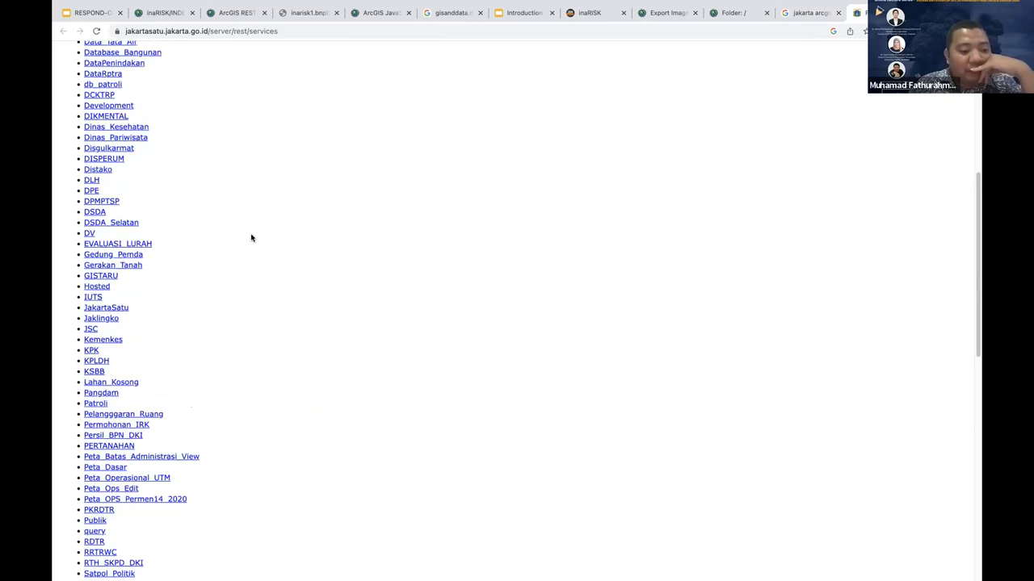
{"action": "scroll", "coordinate": [251, 236], "scroll_direction": "down", "scroll_amount": 10}
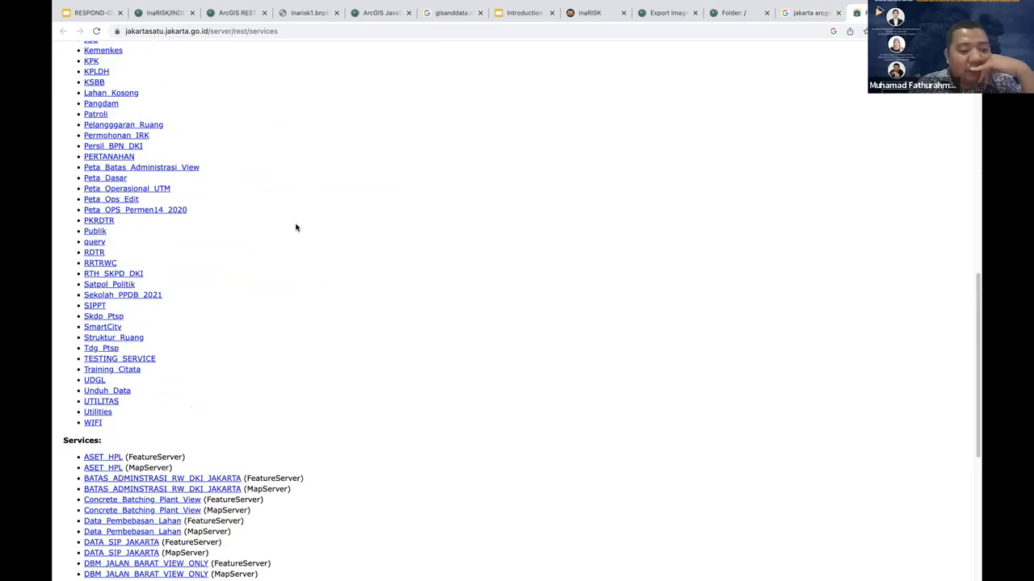
{"action": "scroll", "coordinate": [295, 227], "scroll_direction": "down", "scroll_amount": 4}
{"action": "scroll", "coordinate": [316, 227], "scroll_direction": "down", "scroll_amount": 5}
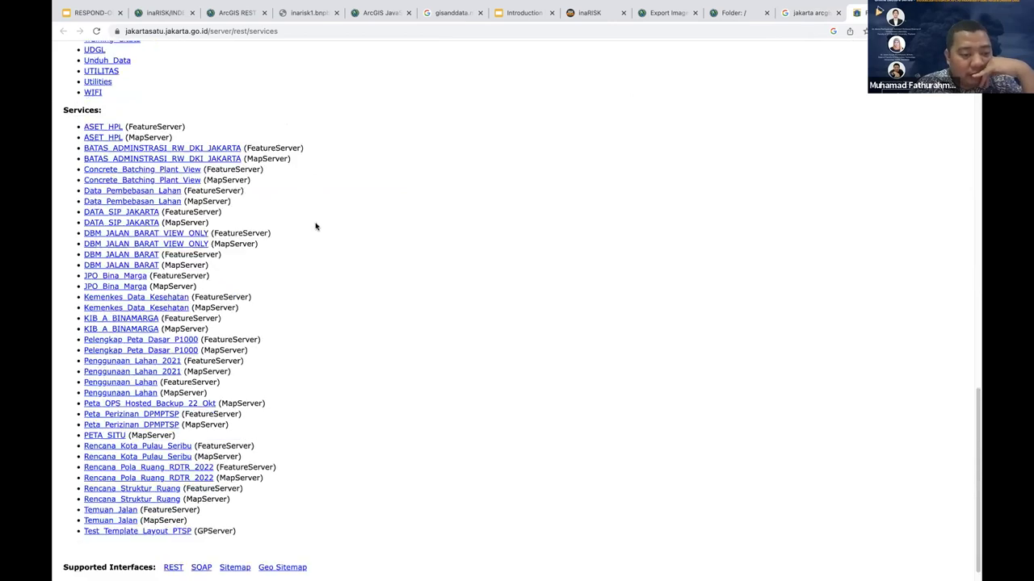
Examine the rest of the Jakarta Satu services list, then recheck the directory's folder names from Damkar to WIFI.
{"action": "scroll", "coordinate": [318, 318], "scroll_direction": "down", "scroll_amount": 1}
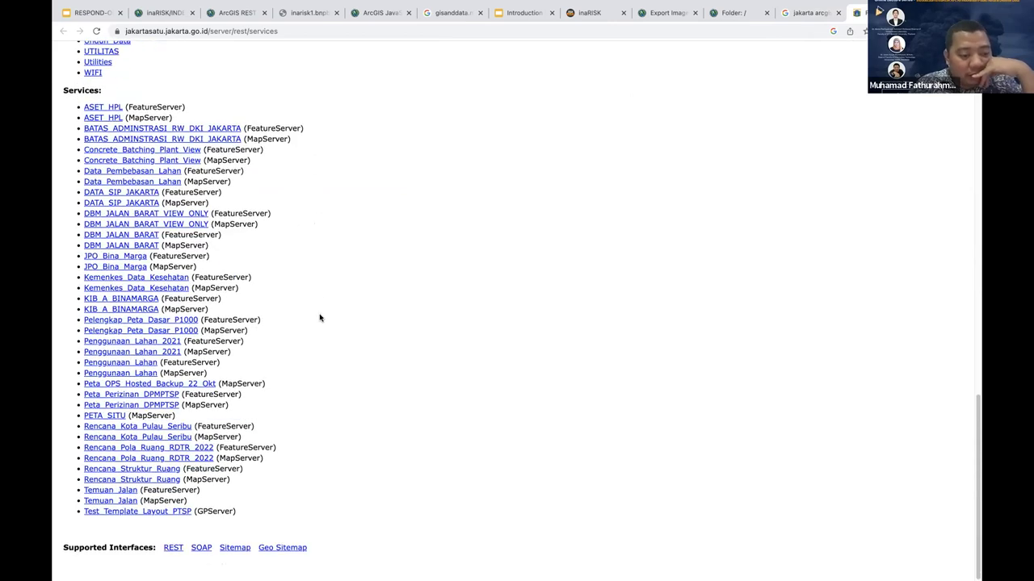
{"action": "scroll", "coordinate": [319, 318], "scroll_direction": "up", "scroll_amount": 5}
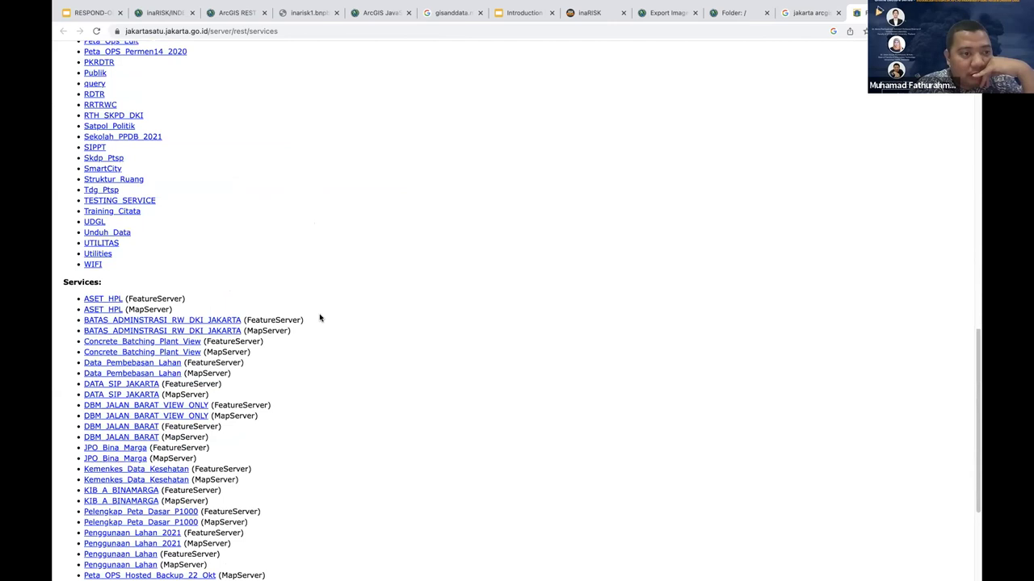
{"action": "scroll", "coordinate": [319, 318], "scroll_direction": "up", "scroll_amount": 14}
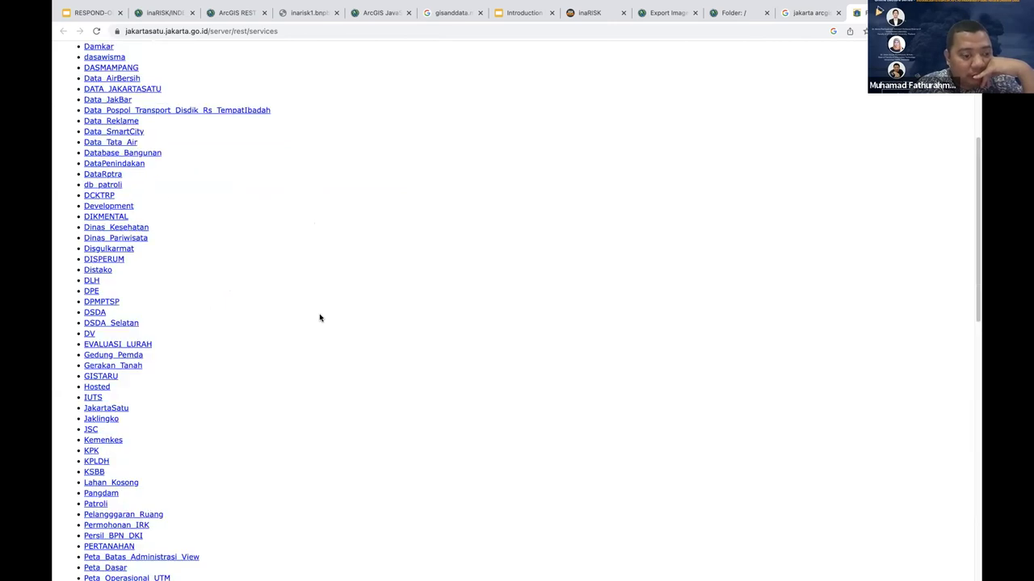
{"action": "scroll", "coordinate": [319, 318], "scroll_direction": "down", "scroll_amount": 5}
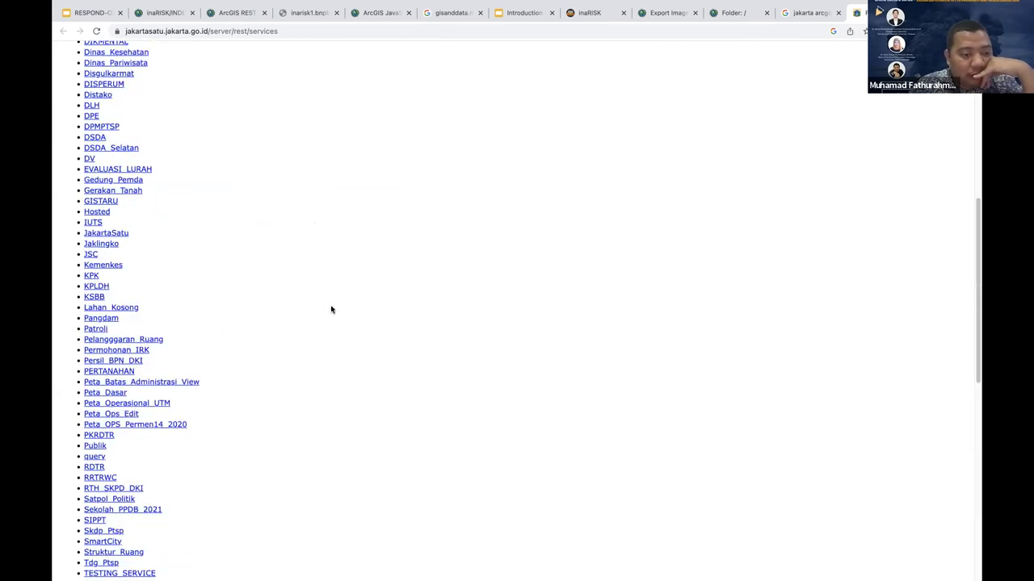
{"action": "scroll", "coordinate": [329, 307], "scroll_direction": "down", "scroll_amount": 2}
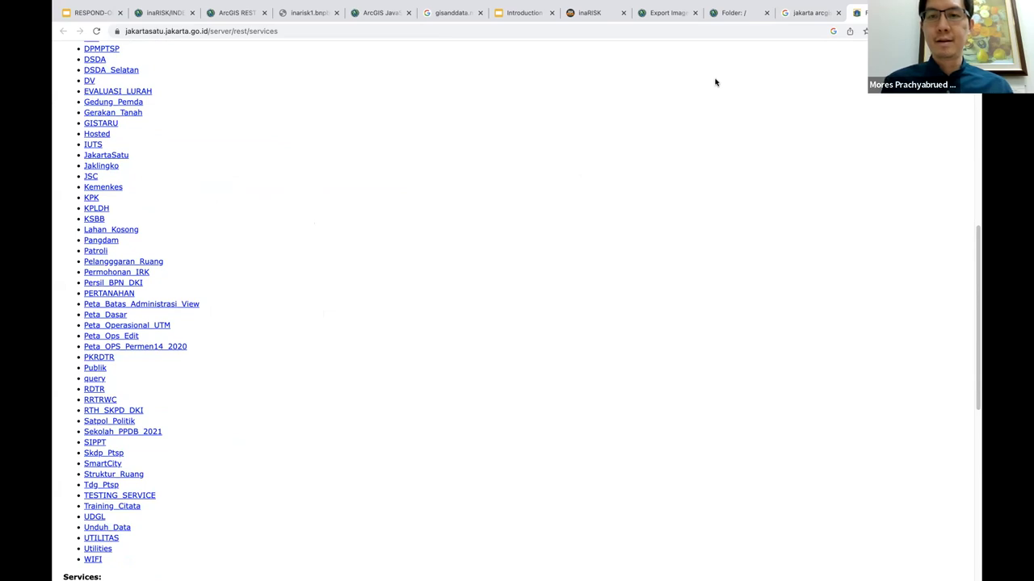
Switch to the open Introduction presentation in Google Slides.
{"action": "left_click", "coordinate": [525, 14]}
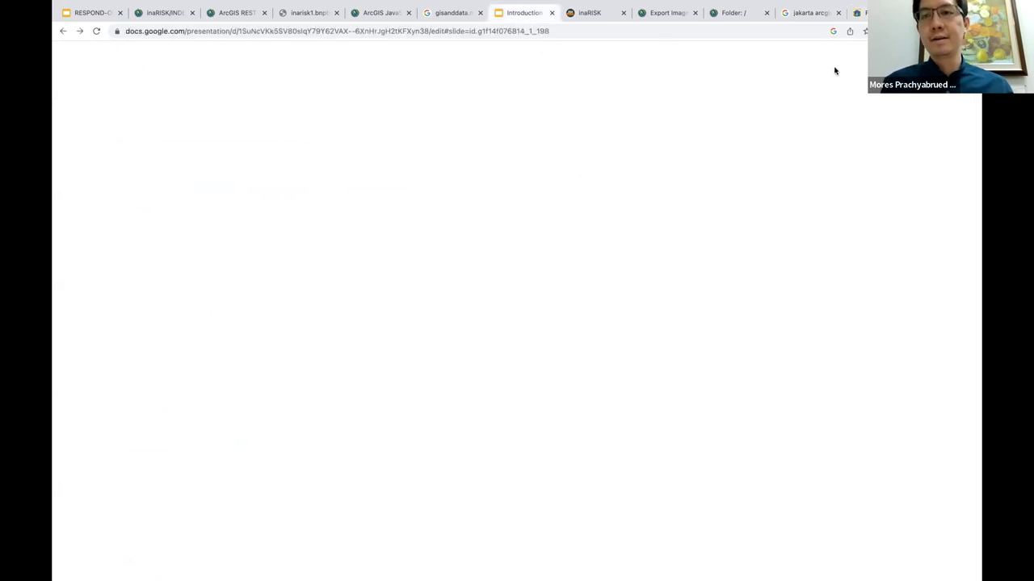